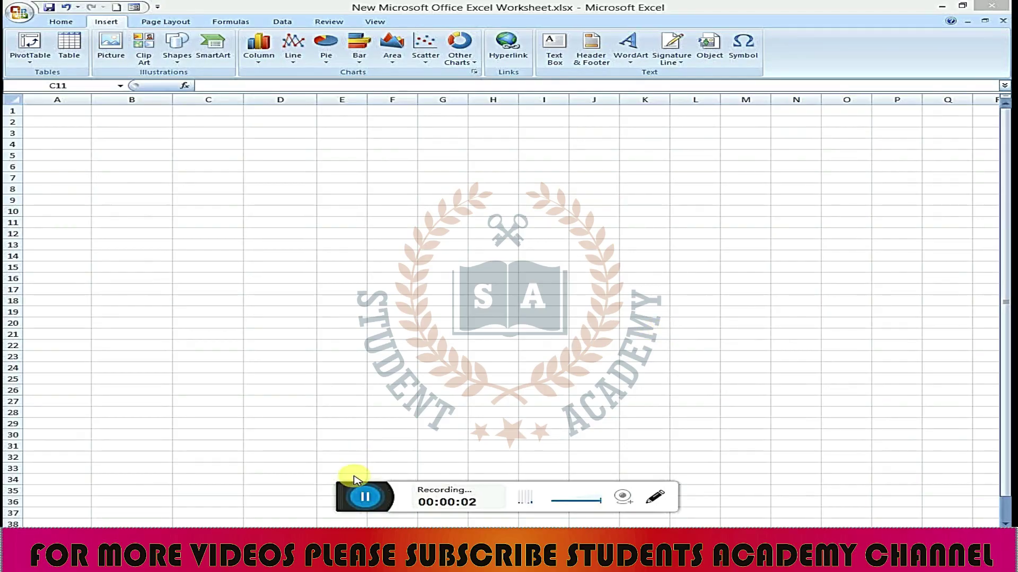
Enter the headings ROLL NO. and NAME in cells A1 and B1.
{"action": "left_click_drag", "start_coordinate": [349, 492], "coordinate": [540, 557]}
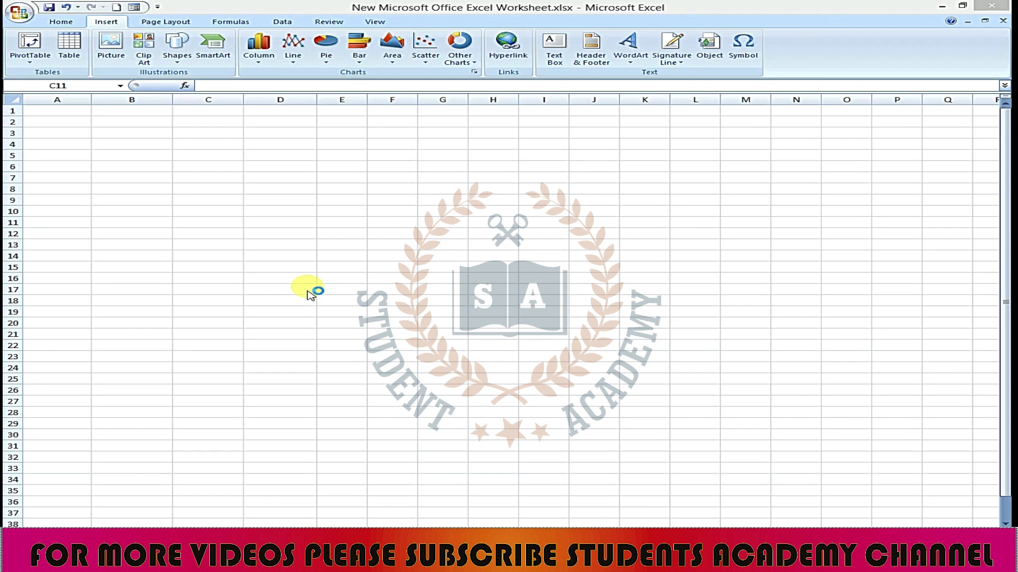
{"action": "left_click", "coordinate": [247, 245]}
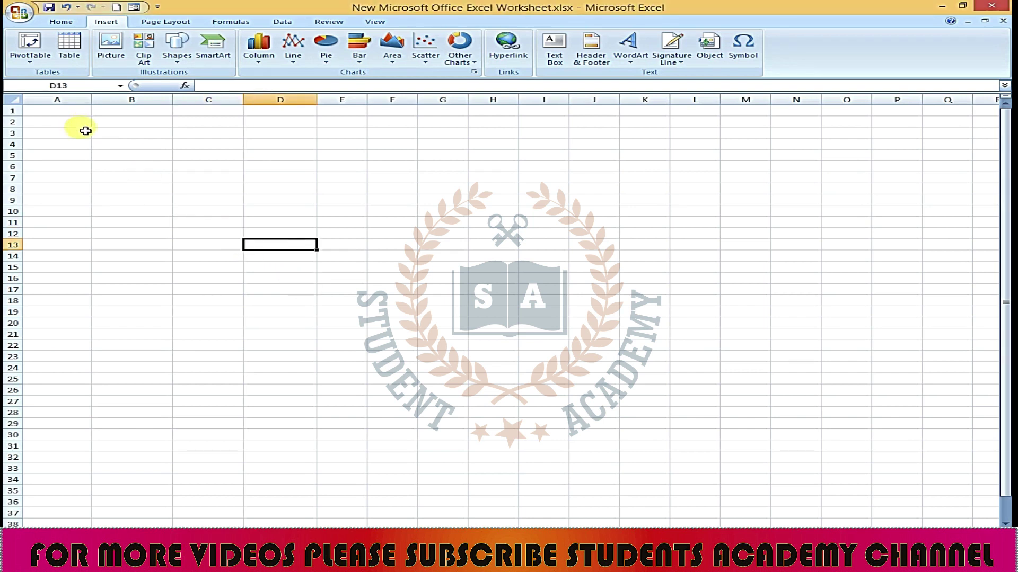
{"action": "left_click", "coordinate": [72, 111]}
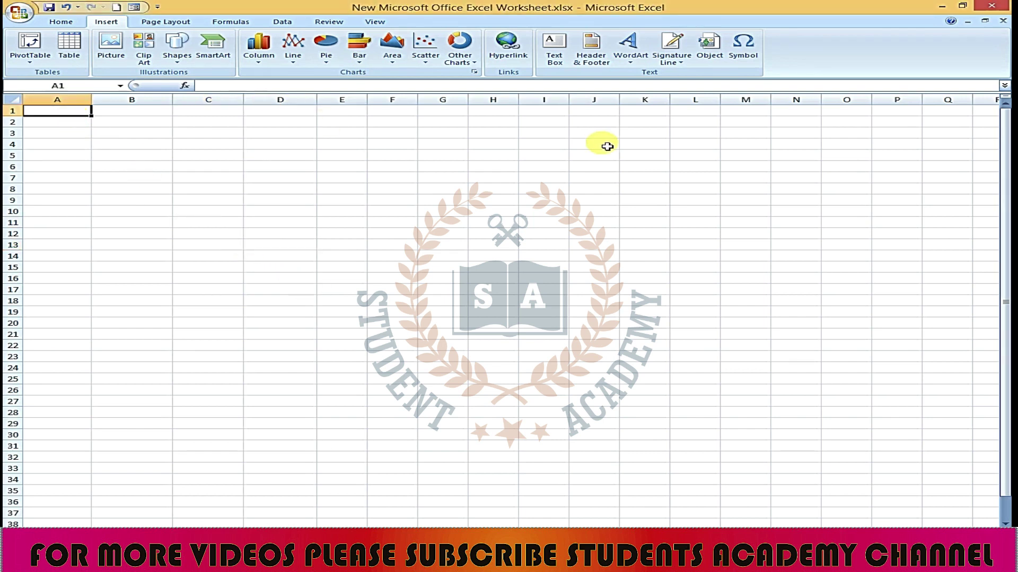
{"action": "type", "text": "N"}
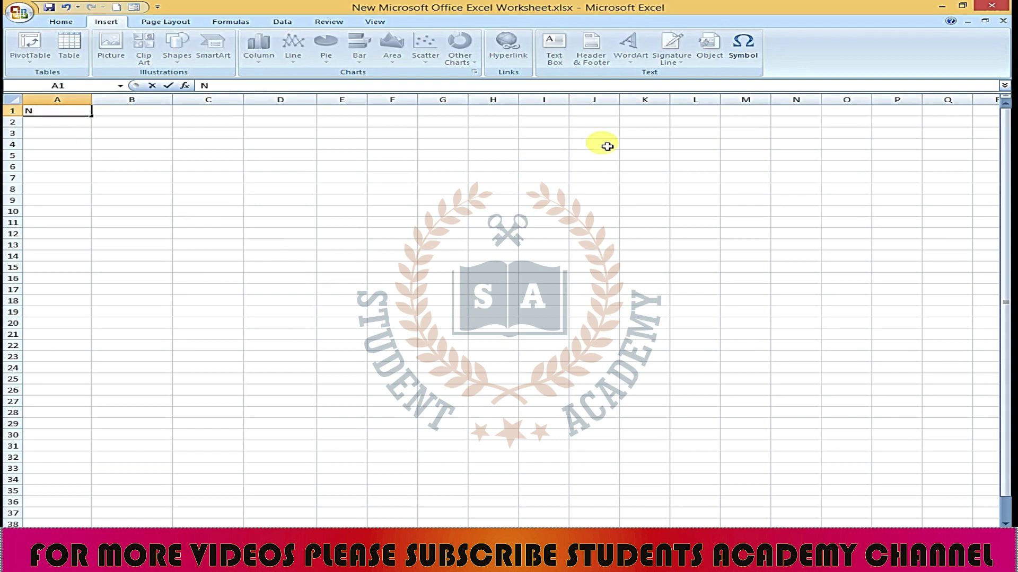
{"action": "key", "text": "BackSpace"}
{"action": "type", "text": "ROLL "}
{"action": "type", "text": "NO."}
{"action": "key", "text": "Tab"}
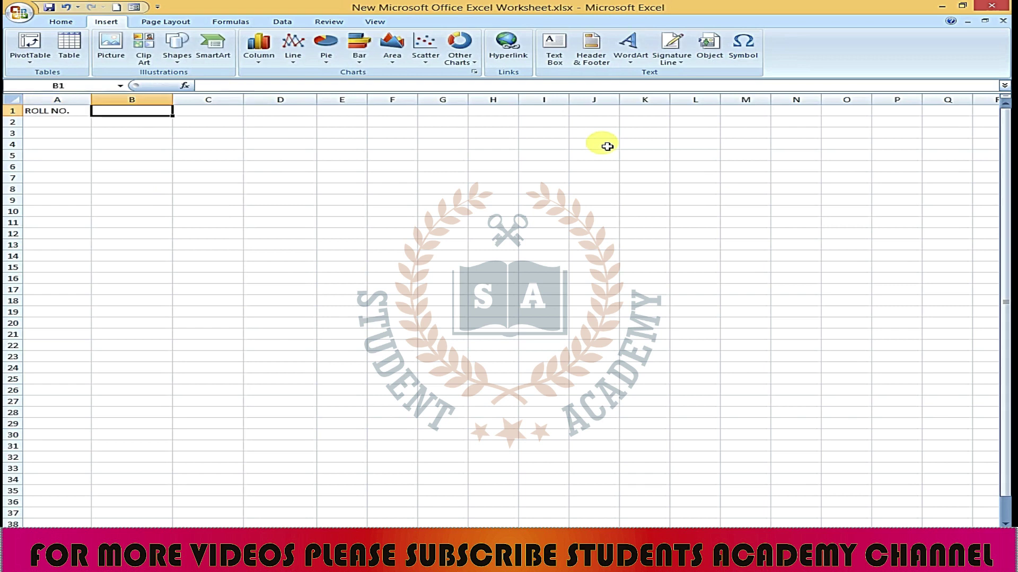
{"action": "type", "text": "NAME"}
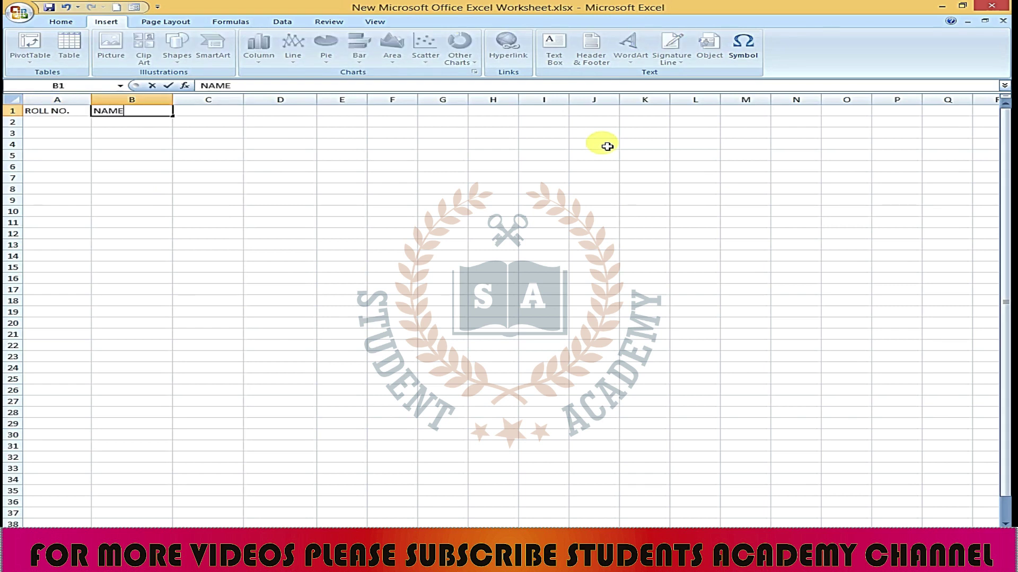
{"action": "key", "text": "Tab"}
Add the headings F.NAME, CLASS, MOBILE and CITY across C1 to F1.
{"action": "type", "text": "F.NAME"}
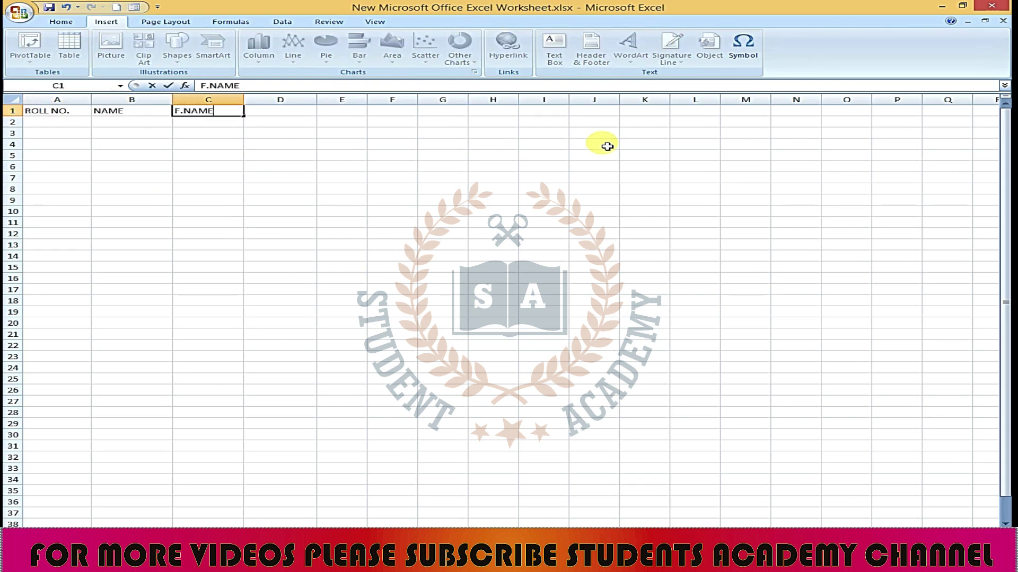
{"action": "key", "text": "Tab"}
{"action": "type", "text": "CLASS"}
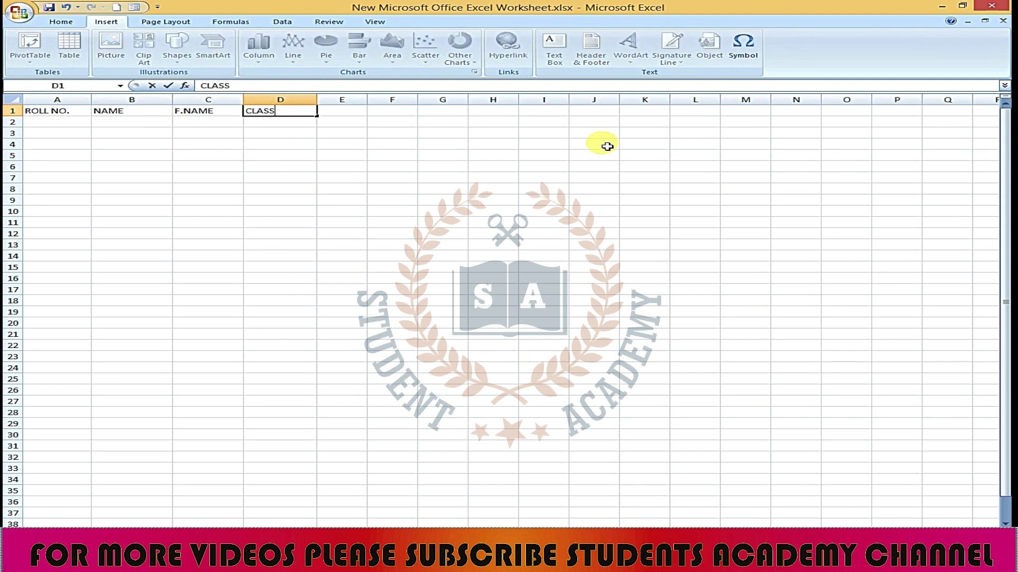
{"action": "key", "text": "Tab"}
{"action": "type", "text": "MOBILE"}
{"action": "key", "text": "Tab"}
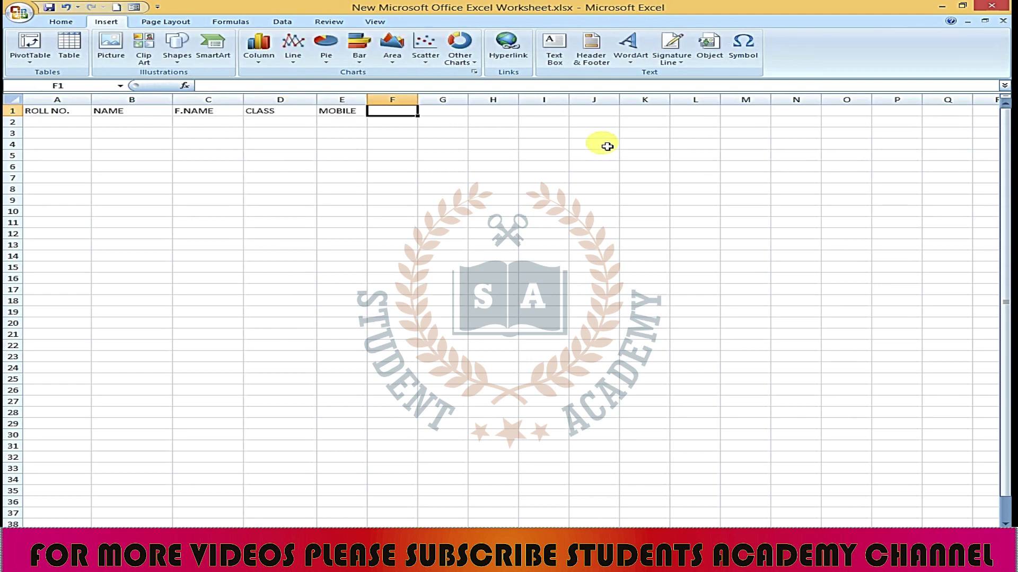
{"action": "type", "text": "CITY"}
{"action": "key", "text": "Tab"}
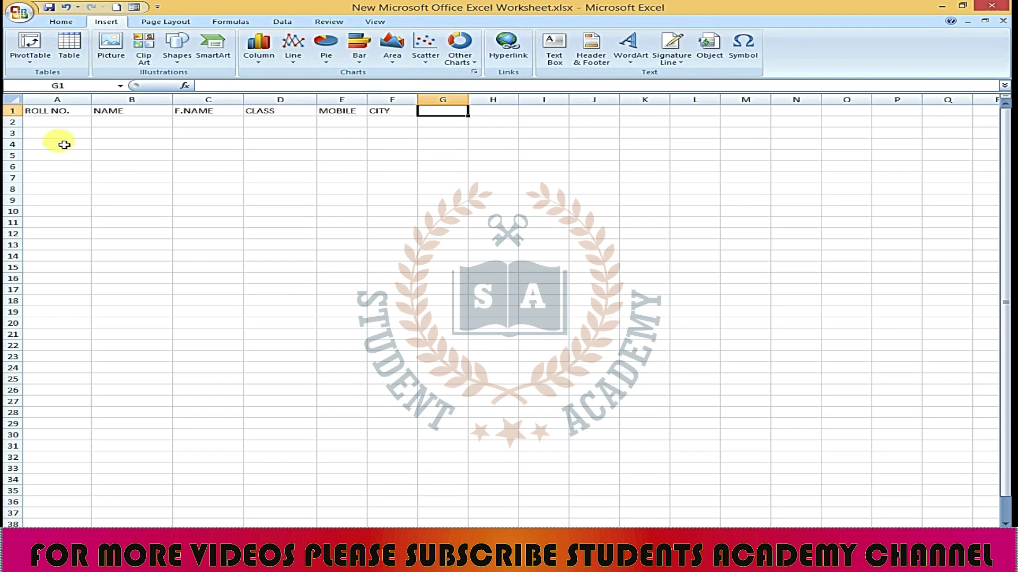
{"action": "left_click", "coordinate": [55, 111]}
{"action": "left_click", "coordinate": [136, 181]}
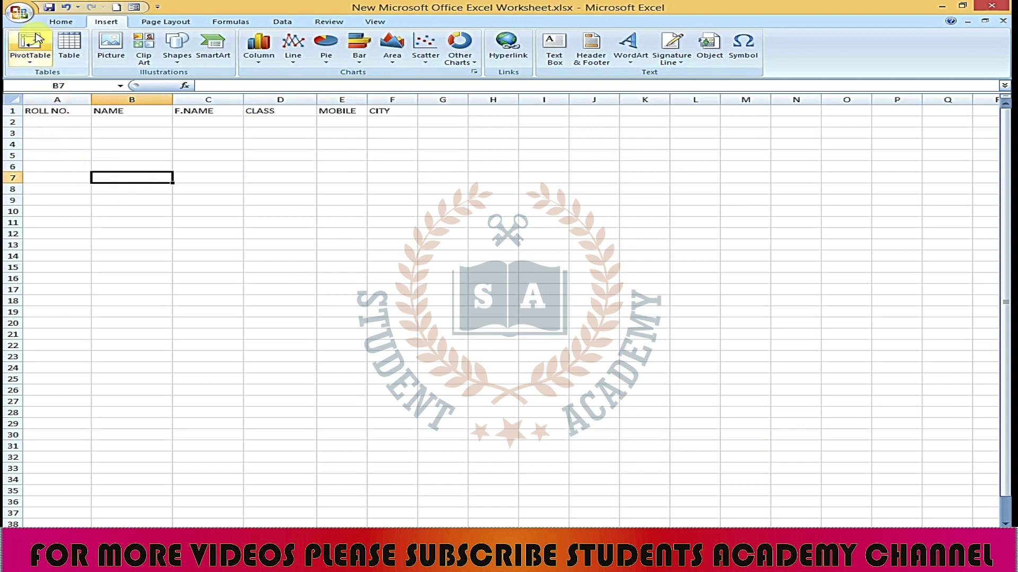
Go to the Quick Access Toolbar customization page in Excel Options.
{"action": "left_click", "coordinate": [21, 18]}
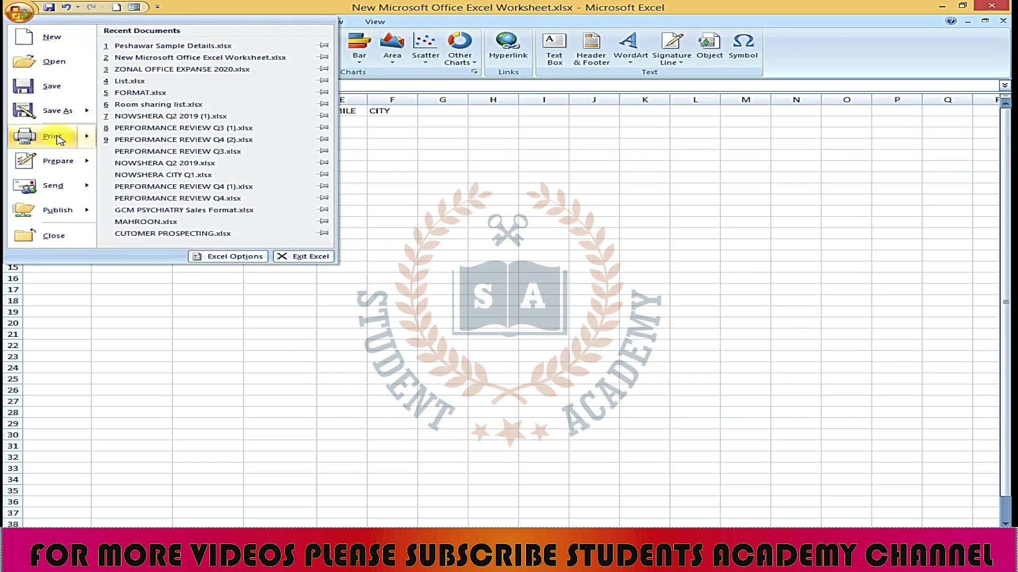
{"action": "left_click", "coordinate": [228, 257]}
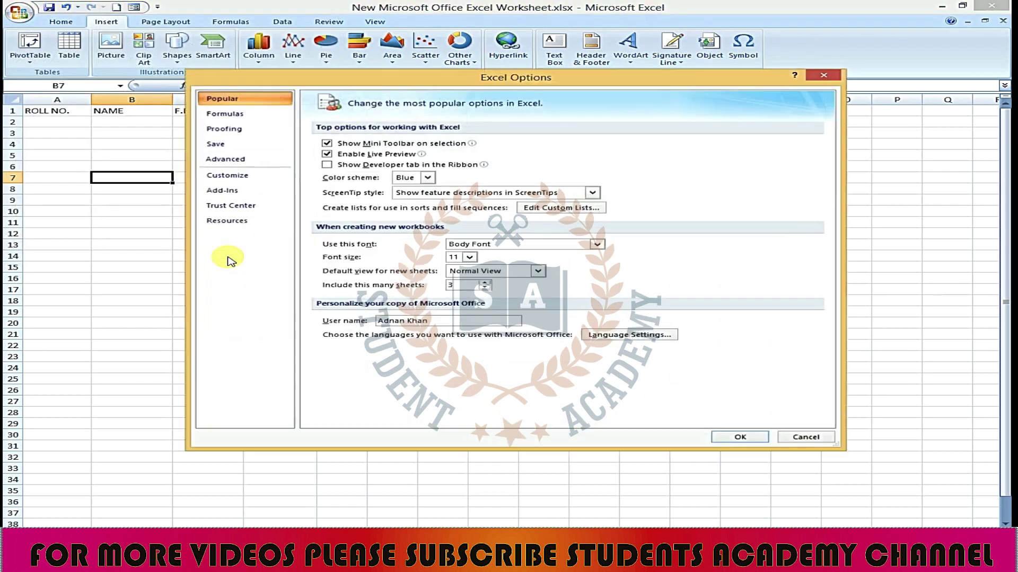
{"action": "left_click", "coordinate": [231, 182]}
{"action": "left_click", "coordinate": [227, 159]}
{"action": "left_click", "coordinate": [231, 182]}
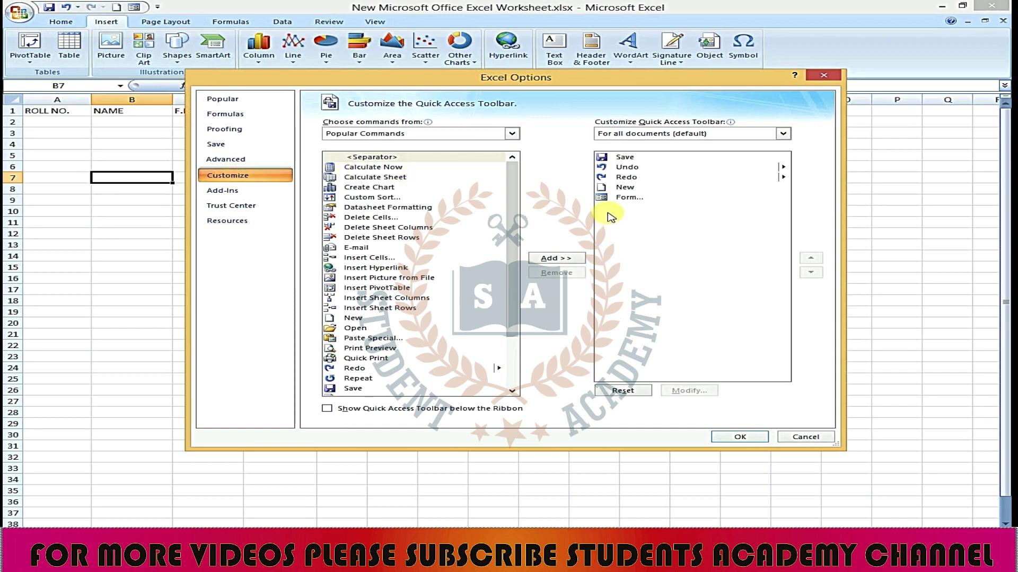
Remove Form and New from the Quick Access Toolbar list, leaving Save, Undo and Redo.
{"action": "left_click", "coordinate": [622, 199]}
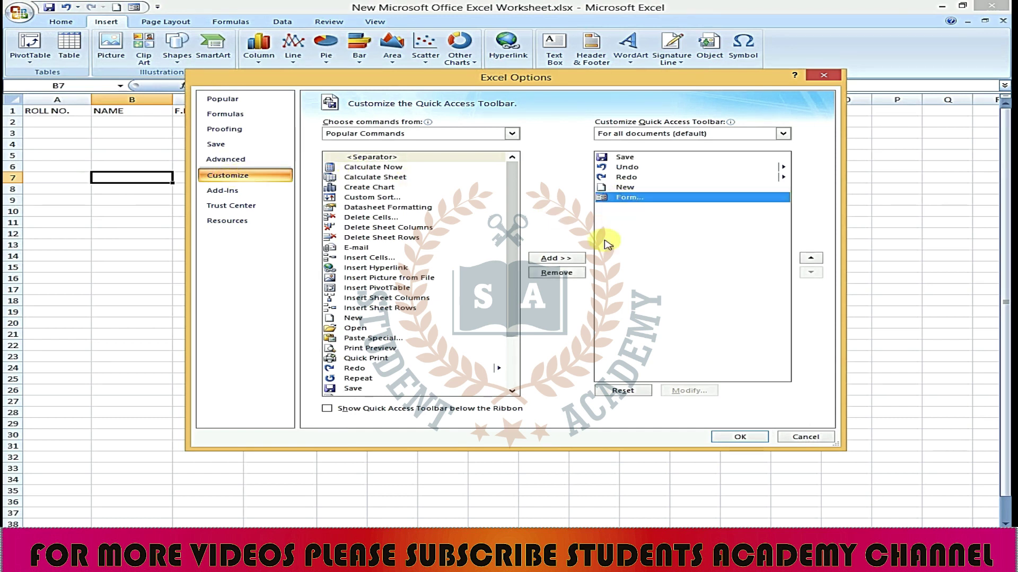
{"action": "left_click", "coordinate": [570, 272]}
{"action": "left_click", "coordinate": [622, 188]}
{"action": "left_click", "coordinate": [577, 271]}
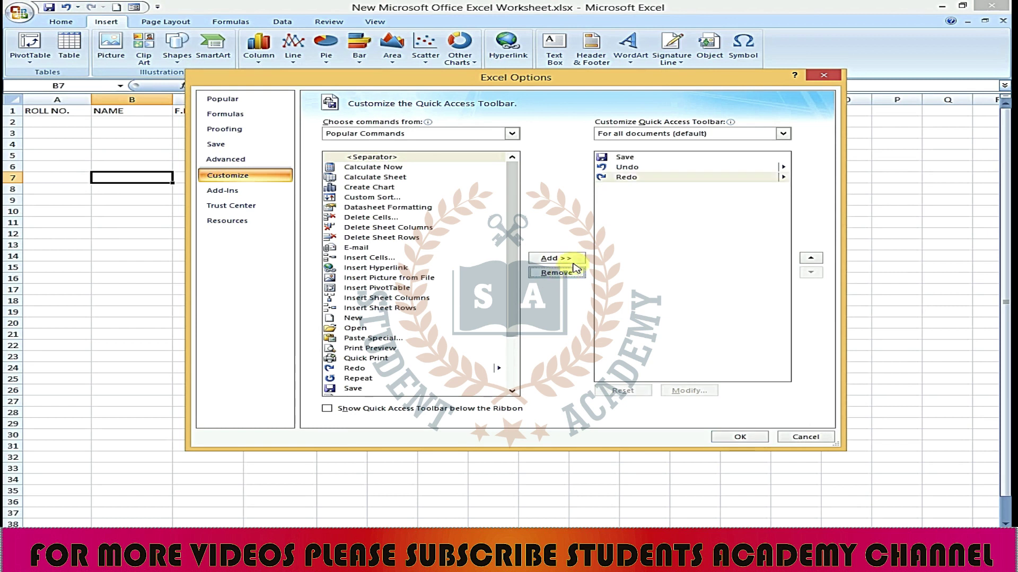
Add New from Commands Not in the Ribbon to the Quick Access Toolbar.
{"action": "left_click", "coordinate": [412, 134]}
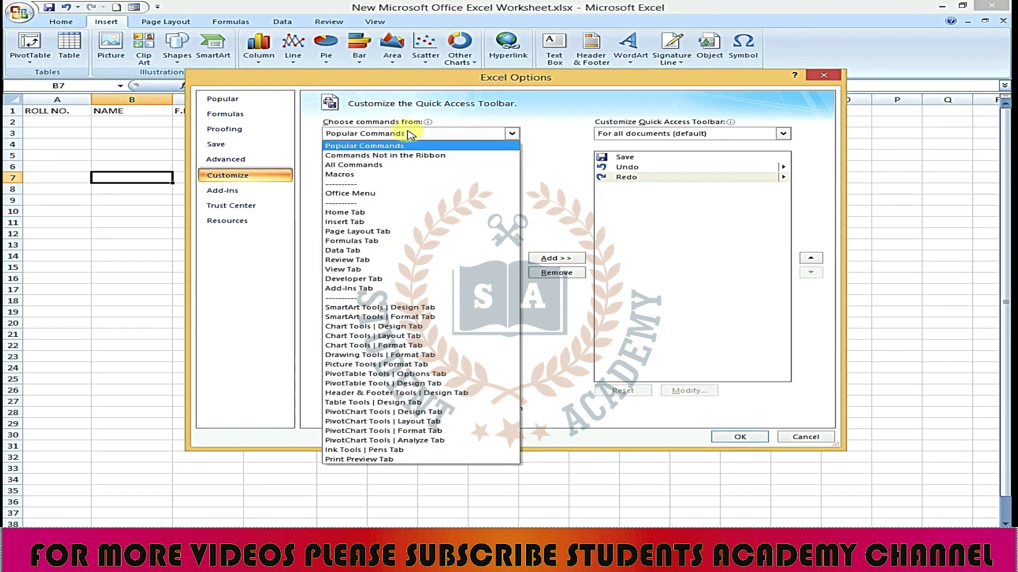
{"action": "left_click", "coordinate": [420, 156]}
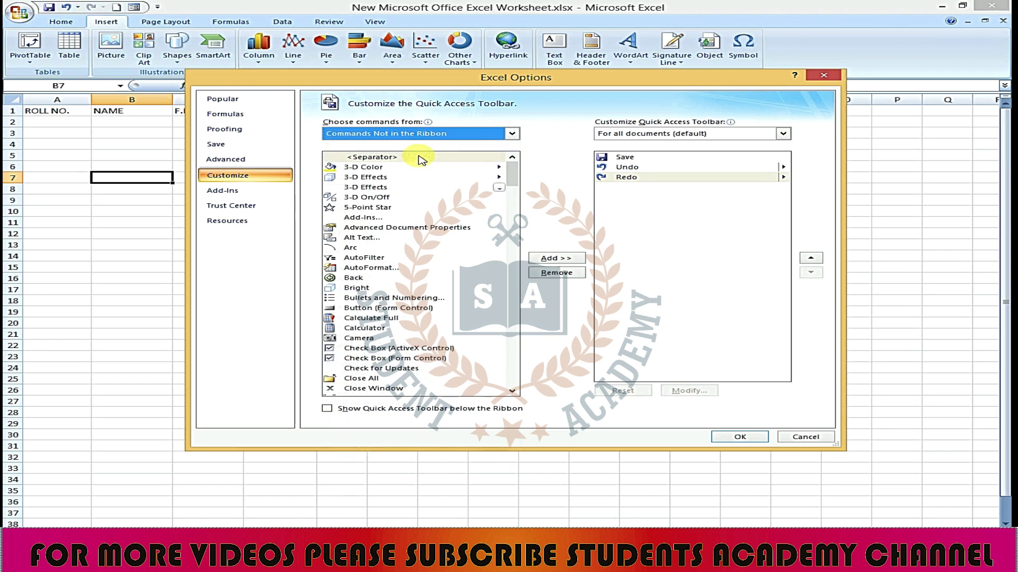
{"action": "left_click", "coordinate": [354, 217]}
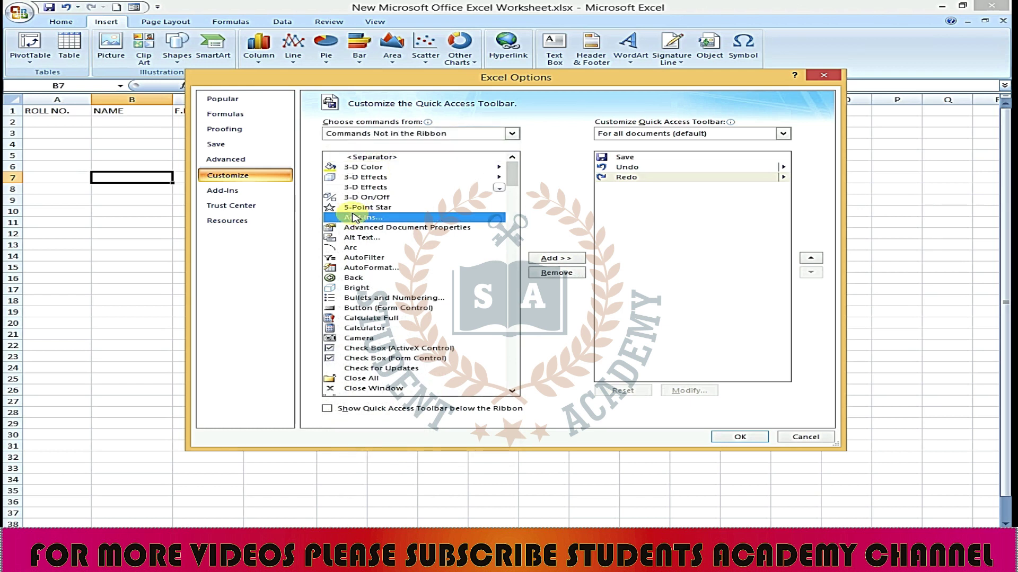
{"action": "scroll", "coordinate": [454, 284], "scroll_direction": "down", "scroll_amount": 15}
{"action": "left_click", "coordinate": [354, 391]}
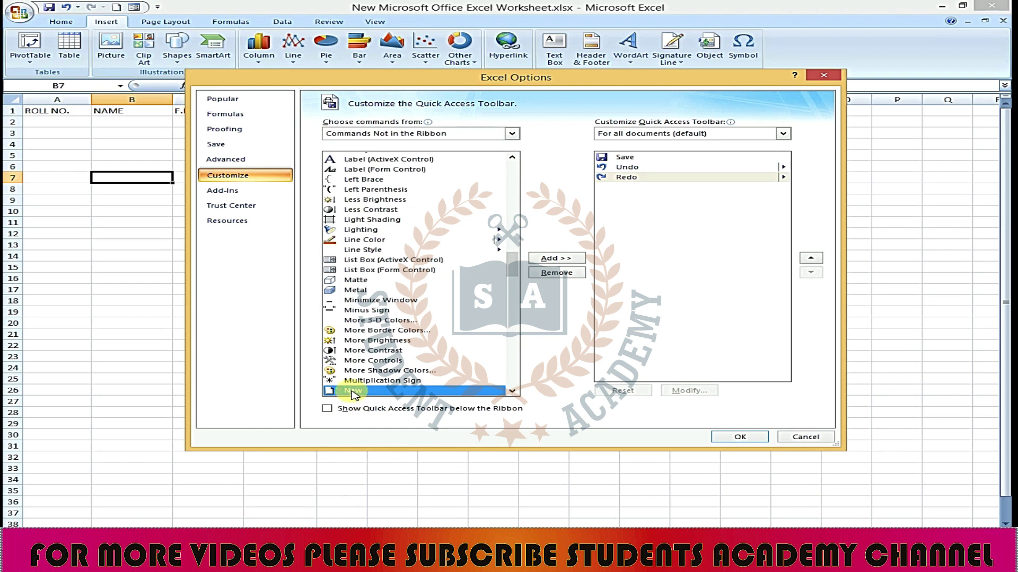
{"action": "left_click", "coordinate": [554, 260]}
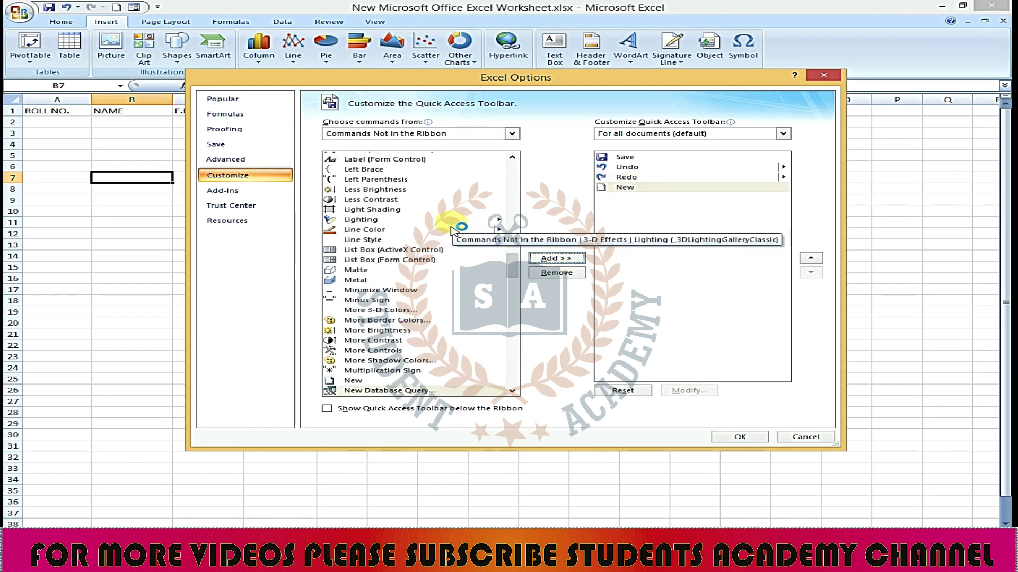
Add Form... to the Quick Access Toolbar and confirm the options with OK.
{"action": "left_click", "coordinate": [366, 189]}
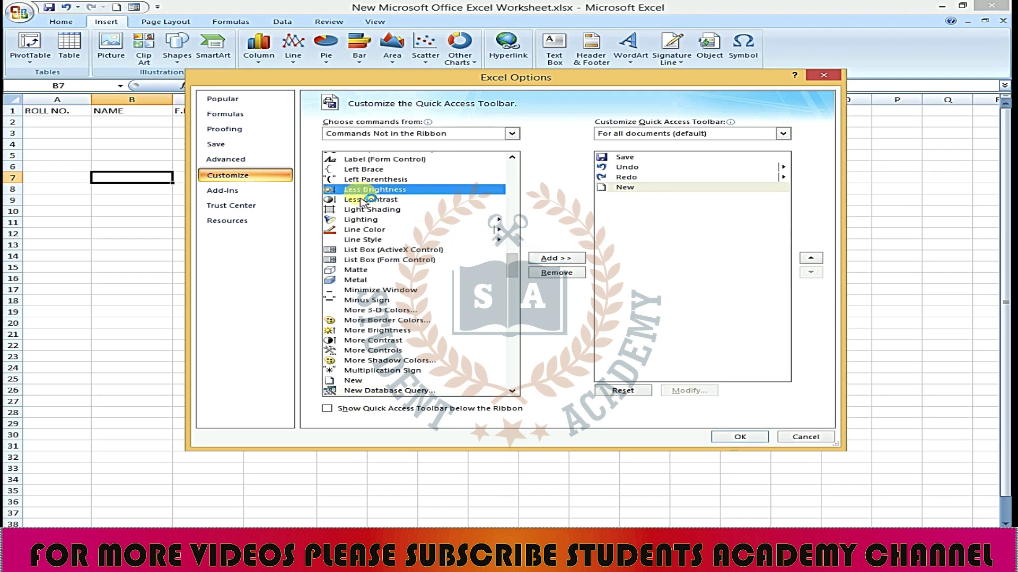
{"action": "scroll", "coordinate": [407, 262], "scroll_direction": "up", "scroll_amount": 7}
{"action": "left_click", "coordinate": [374, 177]}
{"action": "left_click", "coordinate": [358, 187]}
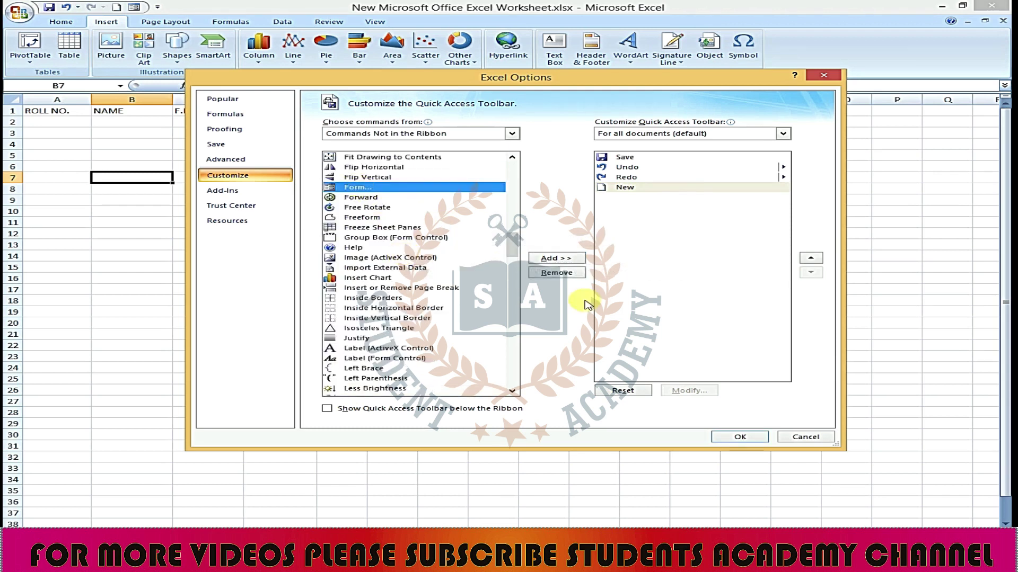
{"action": "left_click", "coordinate": [555, 259]}
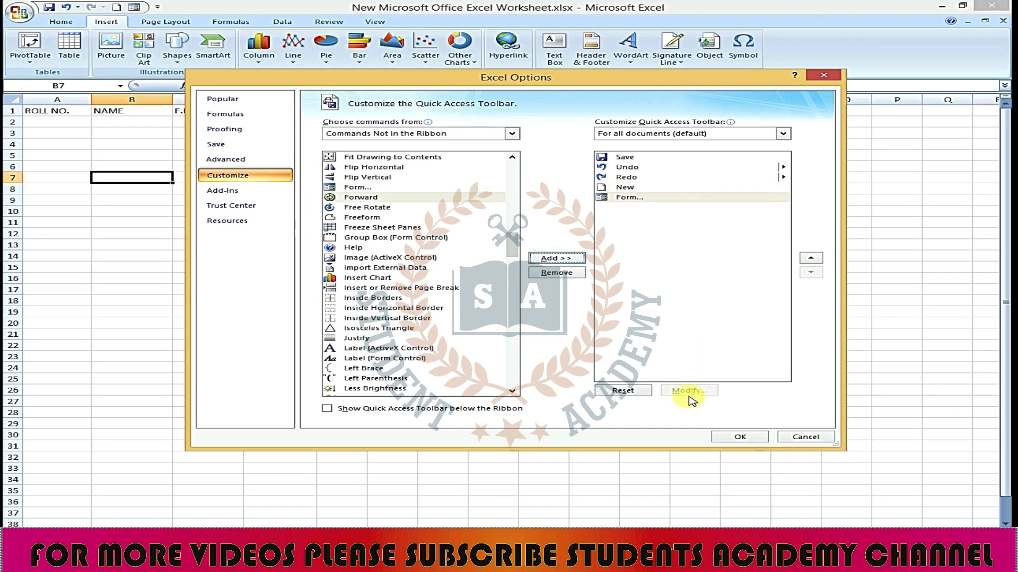
{"action": "left_click", "coordinate": [740, 438]}
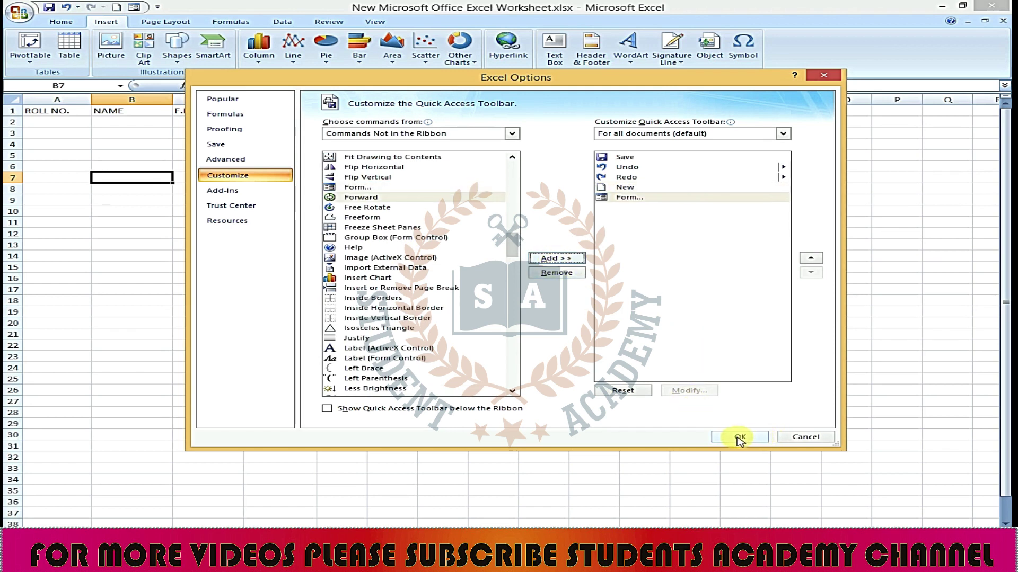
{"action": "left_click", "coordinate": [524, 346]}
Convert A1:F1 into table Table2 with My table has headers ticked.
{"action": "left_click_drag", "start_coordinate": [49, 113], "coordinate": [380, 112]}
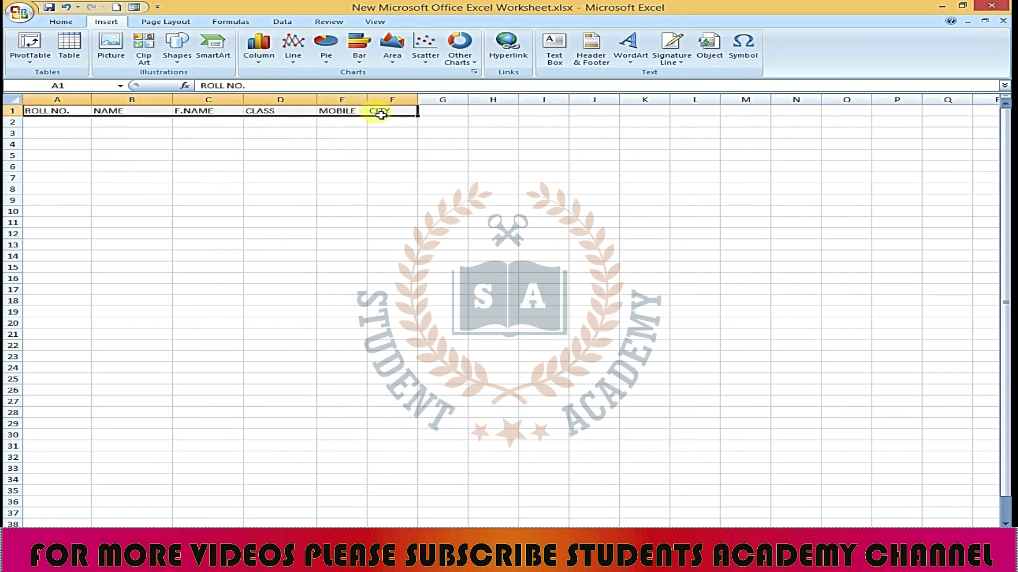
{"action": "left_click", "coordinate": [72, 48]}
{"action": "left_click", "coordinate": [398, 227]}
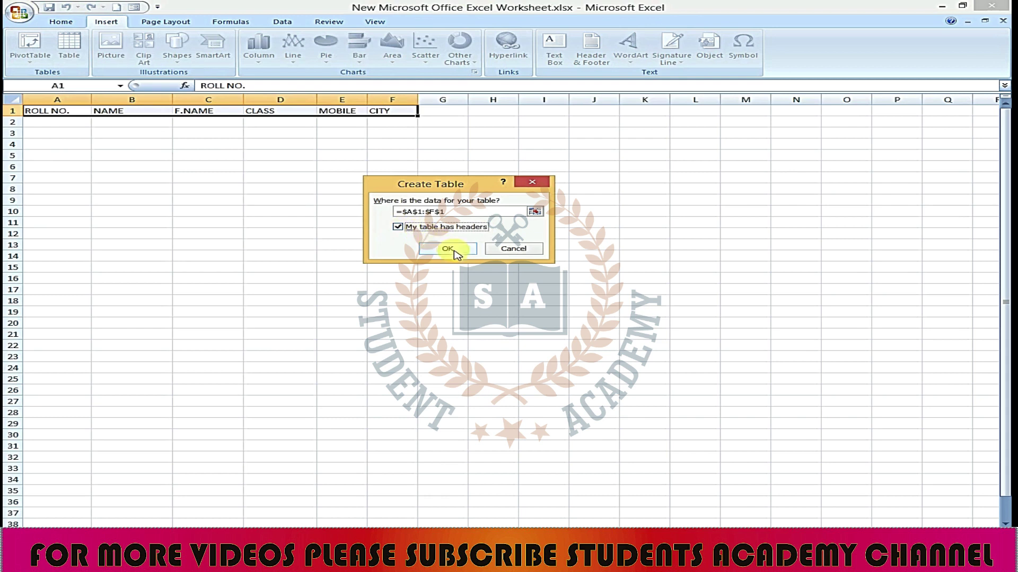
{"action": "left_click", "coordinate": [447, 248]}
{"action": "left_click", "coordinate": [332, 239]}
{"action": "left_click_drag", "start_coordinate": [55, 111], "coordinate": [418, 129]}
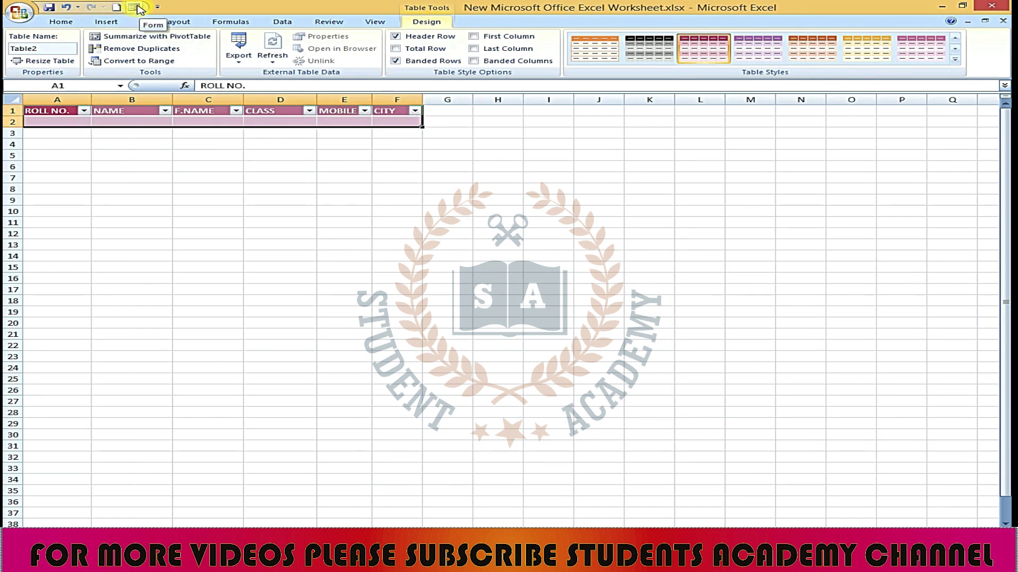
Through the data form, enter record 1: roll 1, student and father names, class 5TH, mobile, PESHAWAR.
{"action": "left_click", "coordinate": [138, 7]}
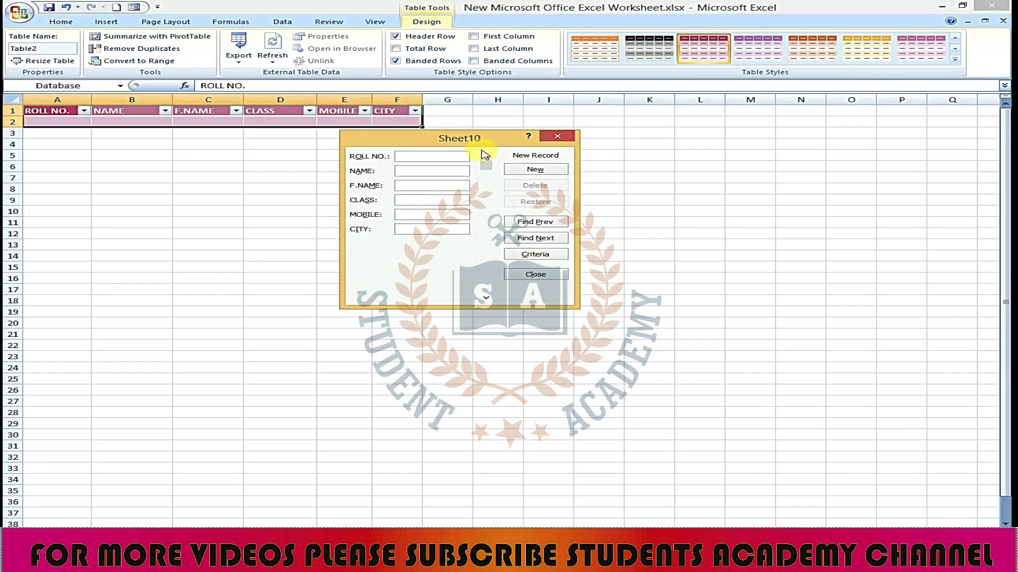
{"action": "left_click_drag", "start_coordinate": [455, 139], "coordinate": [367, 201]}
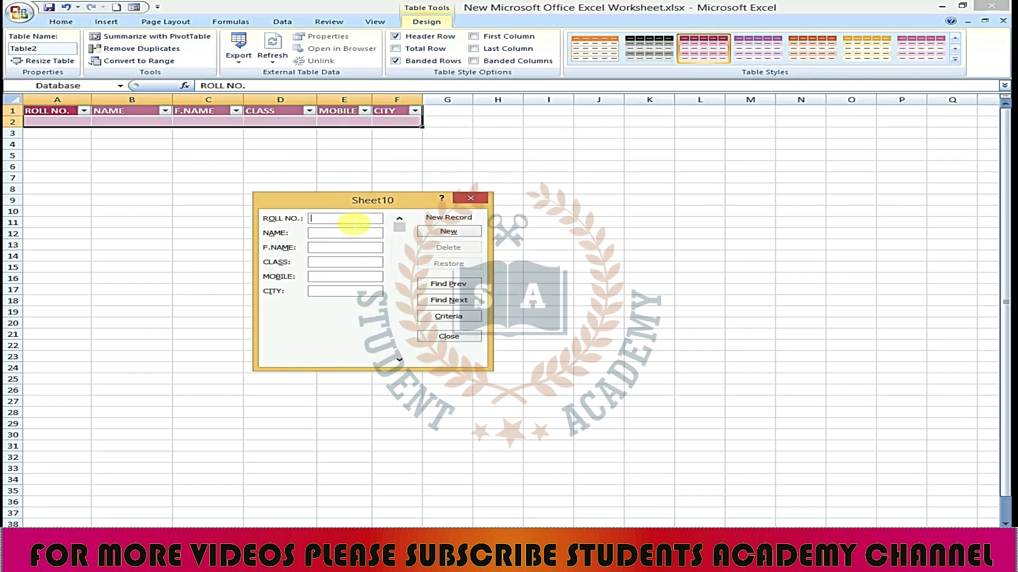
{"action": "type", "text": "1"}
{"action": "key", "text": "Return"}
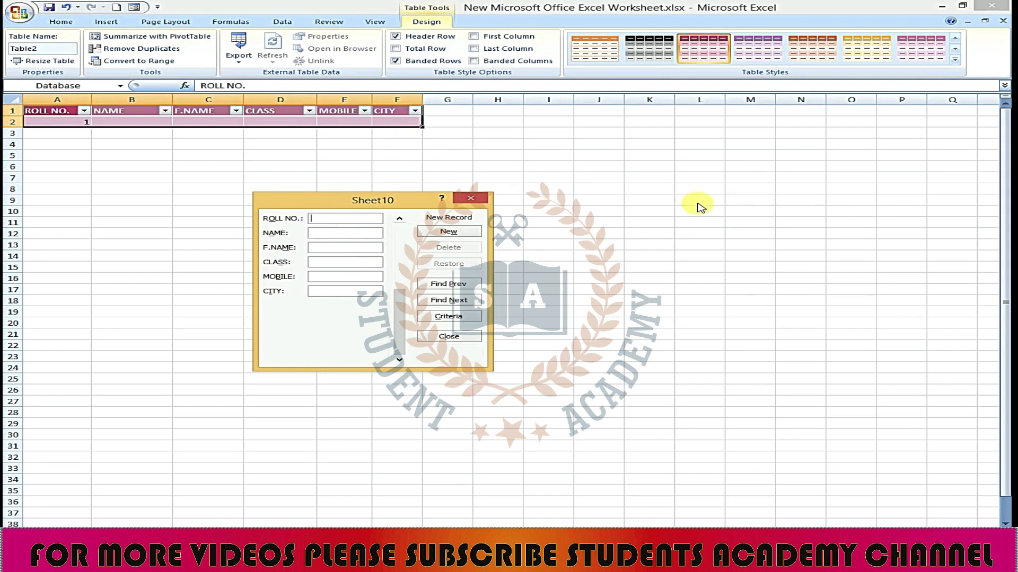
{"action": "left_click", "coordinate": [456, 286]}
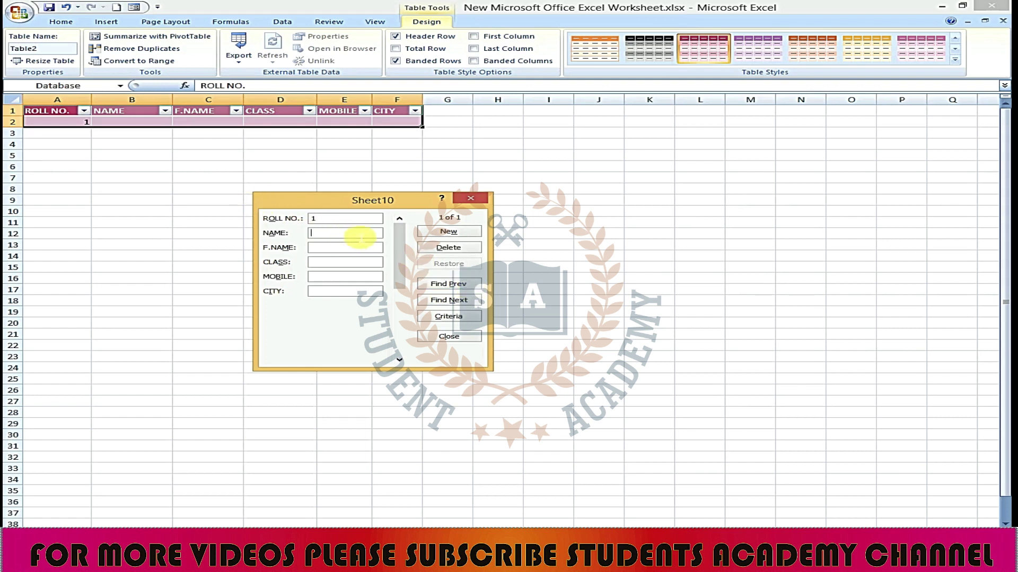
{"action": "type", "text": "ALI"}
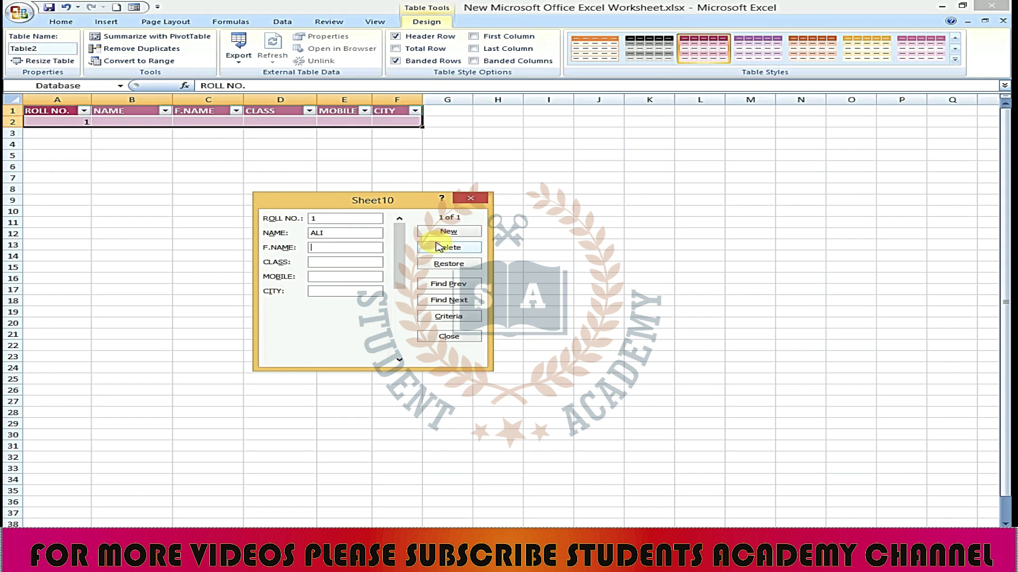
{"action": "type", "text": "KAMRA"}
{"action": "type", "text": "PESHAWAR"}
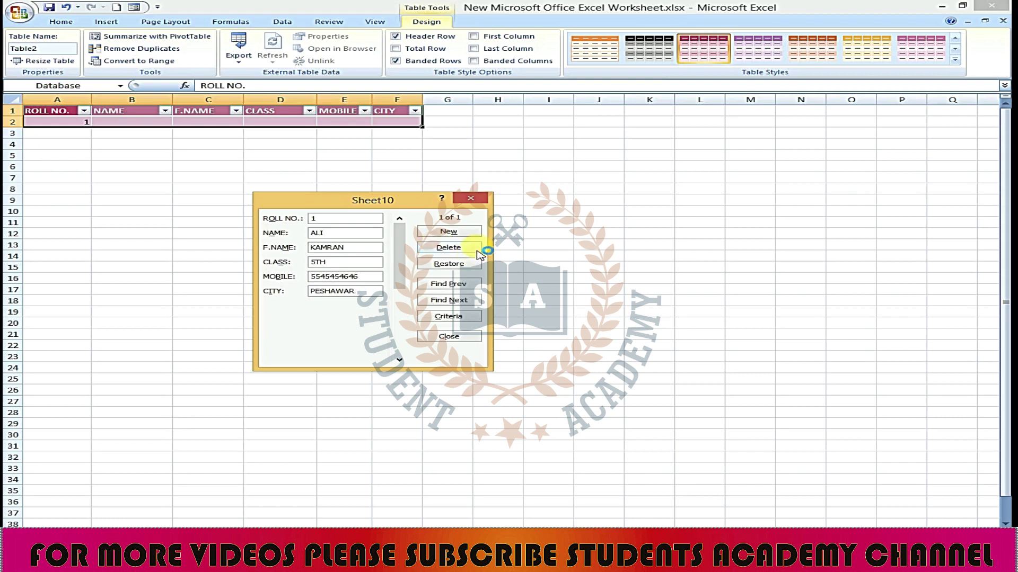
Save record 1, then fill record 2: roll 2, names, class 5TH, mobile number and city.
{"action": "left_click", "coordinate": [470, 239]}
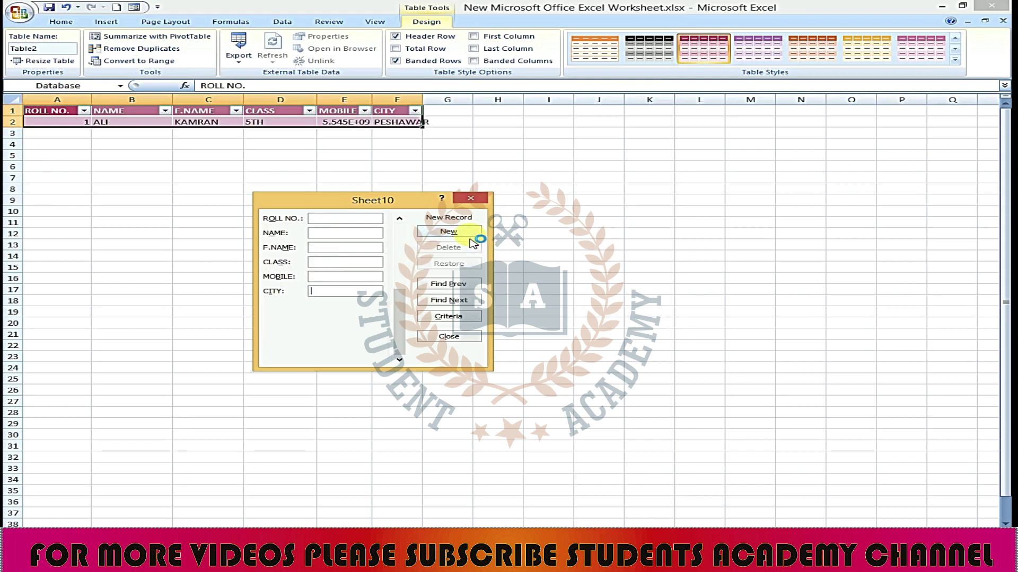
{"action": "left_click", "coordinate": [359, 224]}
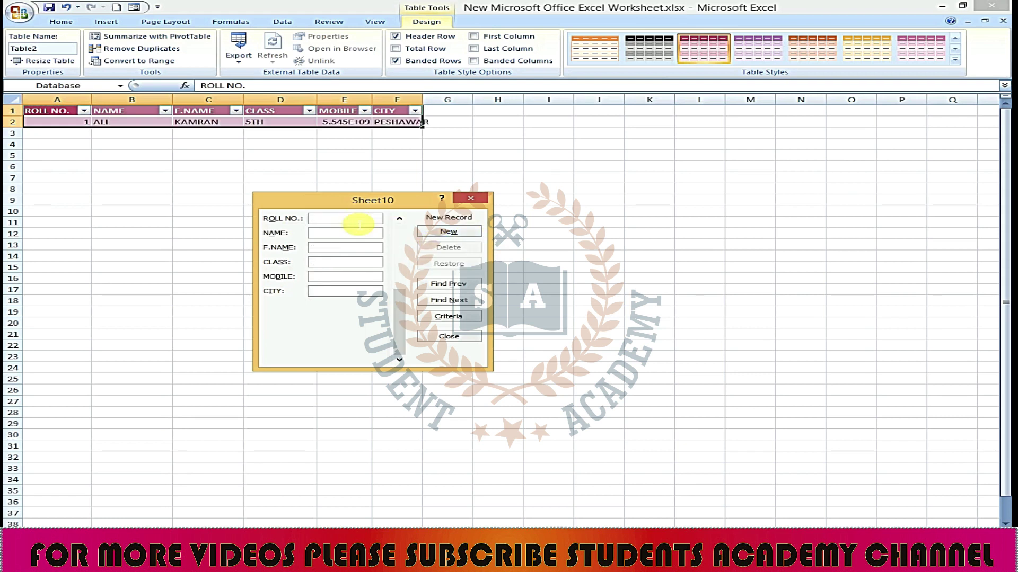
{"action": "left_click", "coordinate": [449, 284]}
{"action": "left_click", "coordinate": [353, 234]}
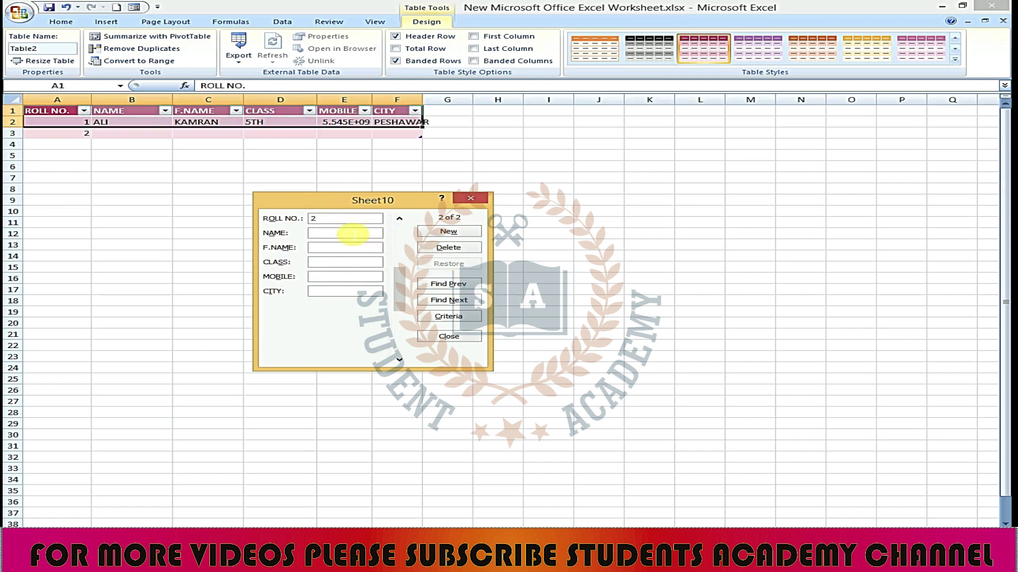
{"action": "type", "text": "WALI"}
{"action": "type", "text": "5TH"}
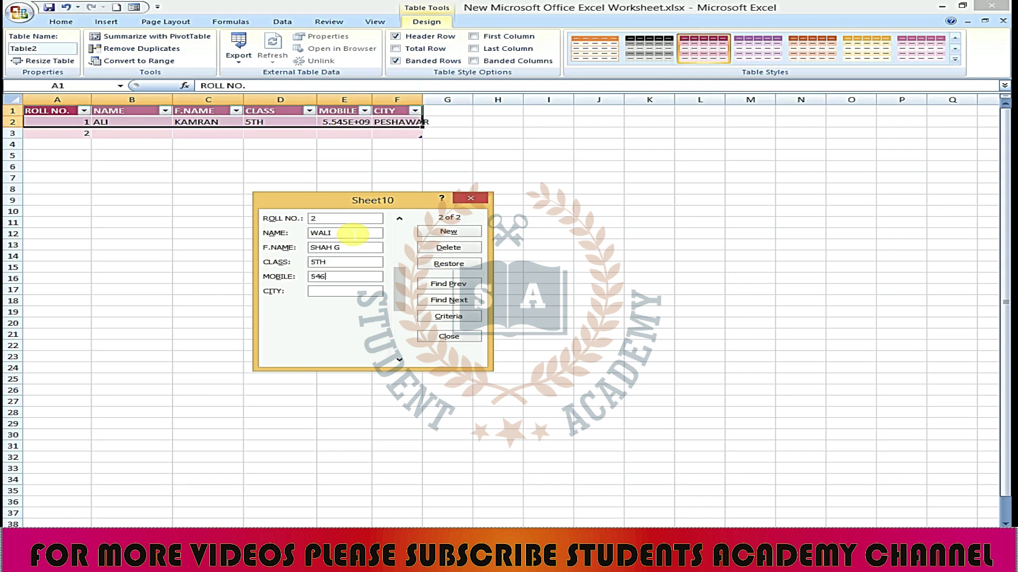
{"action": "type", "text": "46464"}
{"action": "type", "text": "WAR"}
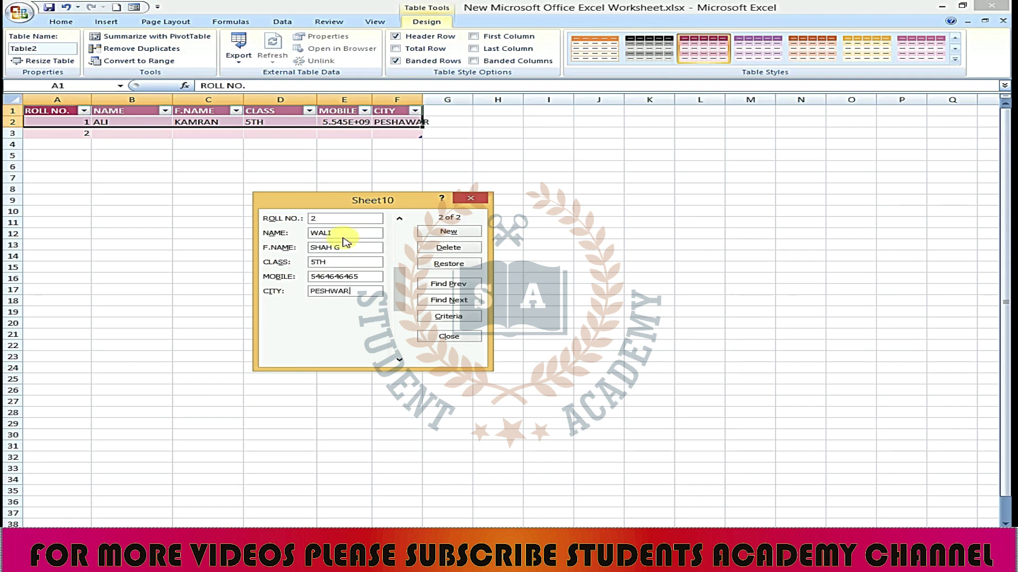
{"action": "left_click", "coordinate": [448, 232]}
Close the data form and widen column E so full mobile numbers show.
{"action": "left_click", "coordinate": [451, 337]}
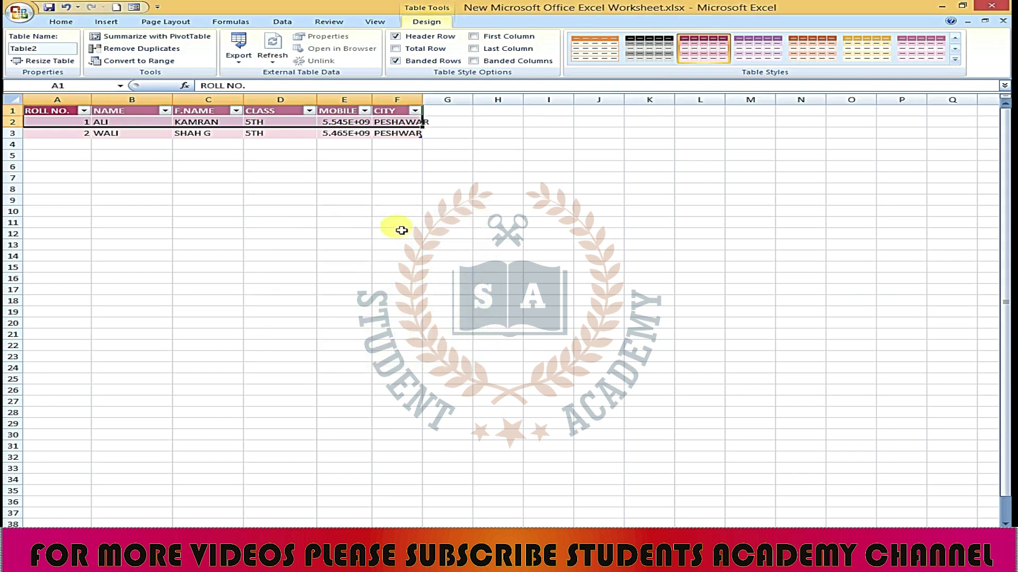
{"action": "left_click", "coordinate": [375, 186]}
{"action": "left_click", "coordinate": [329, 124]}
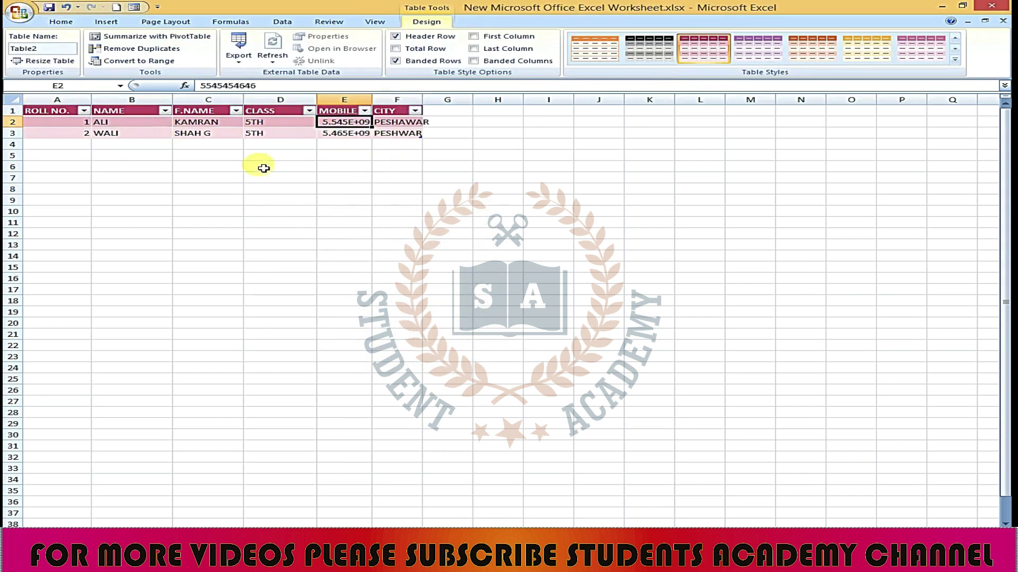
{"action": "left_click_drag", "start_coordinate": [382, 99], "coordinate": [518, 103]}
{"action": "left_click", "coordinate": [509, 200]}
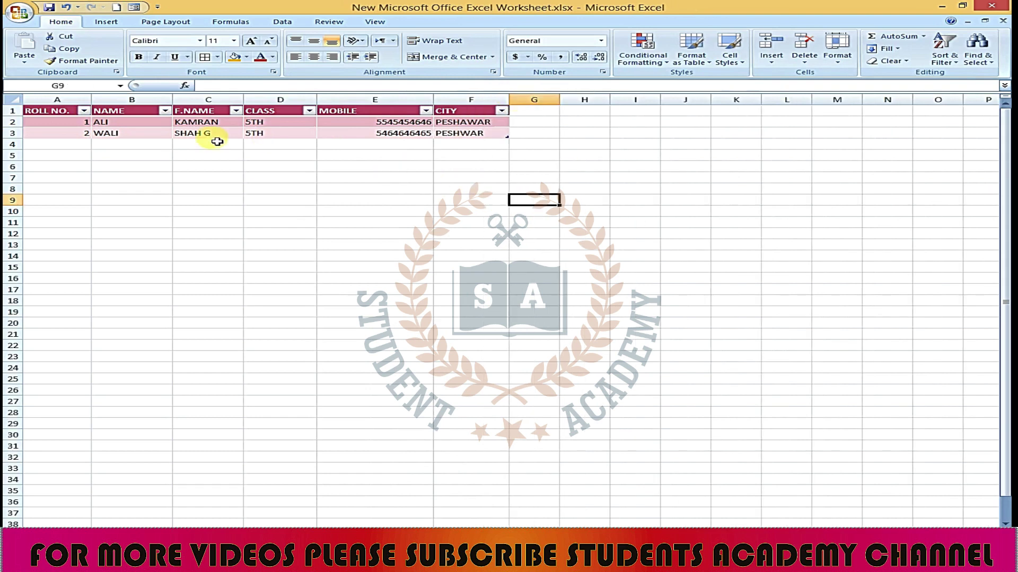
Centre the student data in A2:F4 and dismiss the Form range error.
{"action": "mouse_move", "coordinate": [66, 124]}
{"action": "left_mouse_down"}
{"action": "mouse_move", "coordinate": [462, 147]}
{"action": "mouse_move", "coordinate": [461, 405]}
{"action": "left_mouse_up"}
{"action": "left_click", "coordinate": [314, 57]}
{"action": "left_click", "coordinate": [280, 244]}
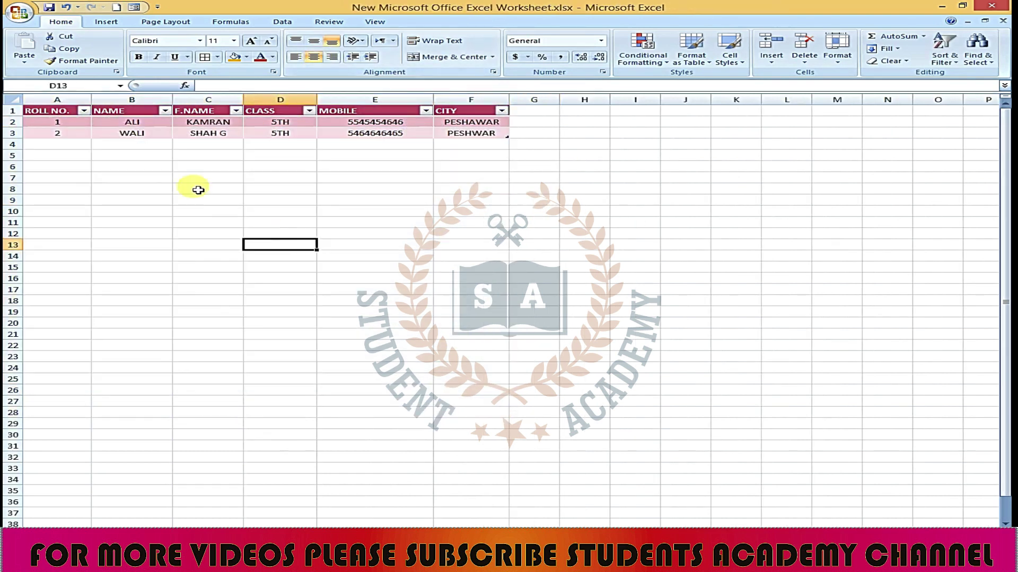
{"action": "left_click", "coordinate": [132, 178]}
{"action": "left_click_drag", "start_coordinate": [57, 112], "coordinate": [286, 133]}
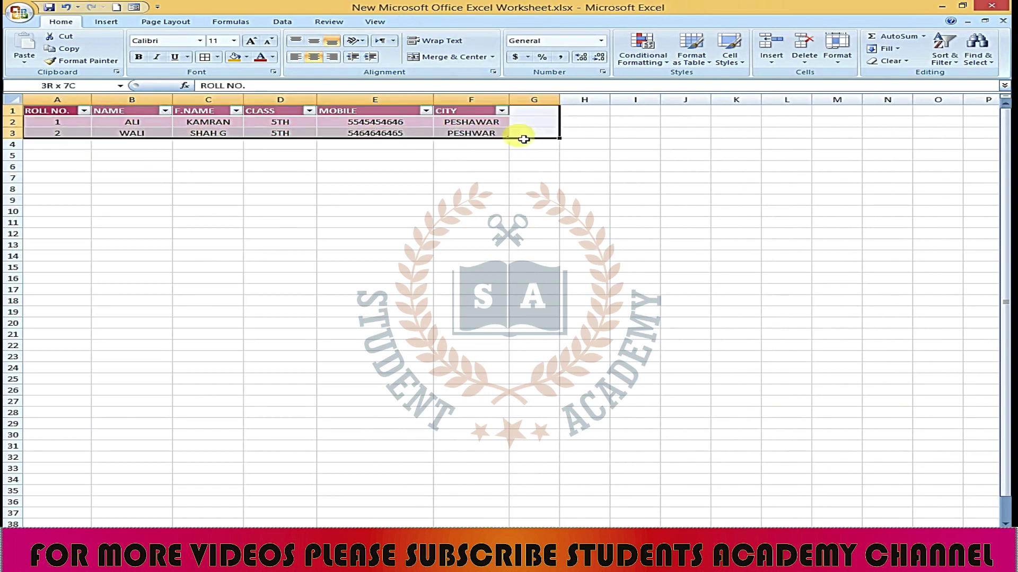
{"action": "left_click_drag", "start_coordinate": [376, 139], "coordinate": [493, 144]}
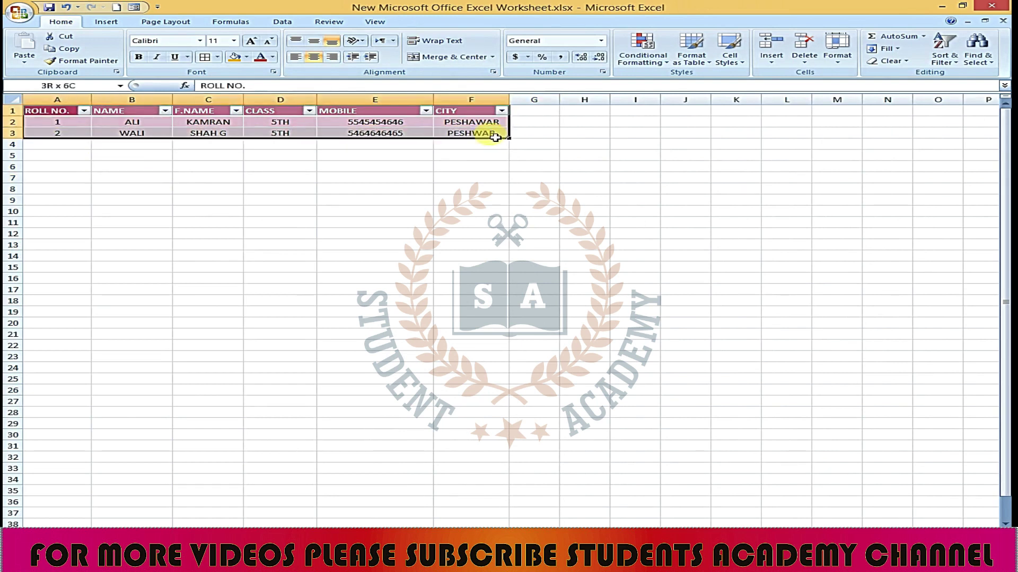
{"action": "left_click", "coordinate": [385, 244]}
{"action": "left_click", "coordinate": [135, 8]}
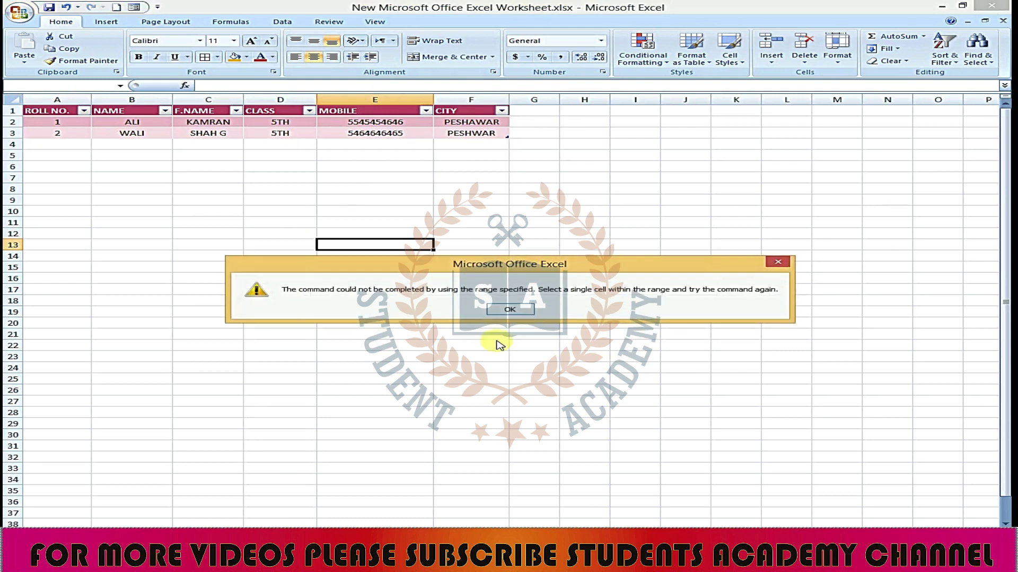
{"action": "left_click", "coordinate": [518, 310]}
{"action": "mouse_move", "coordinate": [79, 113]}
{"action": "left_mouse_down"}
{"action": "mouse_move", "coordinate": [485, 142]}
{"action": "mouse_move", "coordinate": [484, 133]}
{"action": "left_mouse_up"}
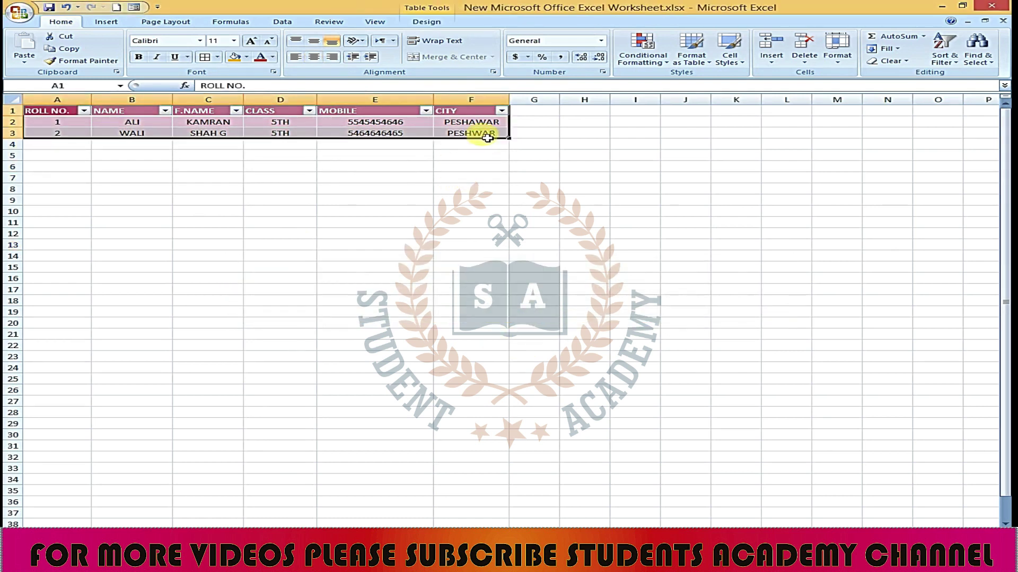
Add record 3 via the data form: roll 3, names, class 5TH, a mobile number, PESHAWAR.
{"action": "left_click", "coordinate": [135, 8]}
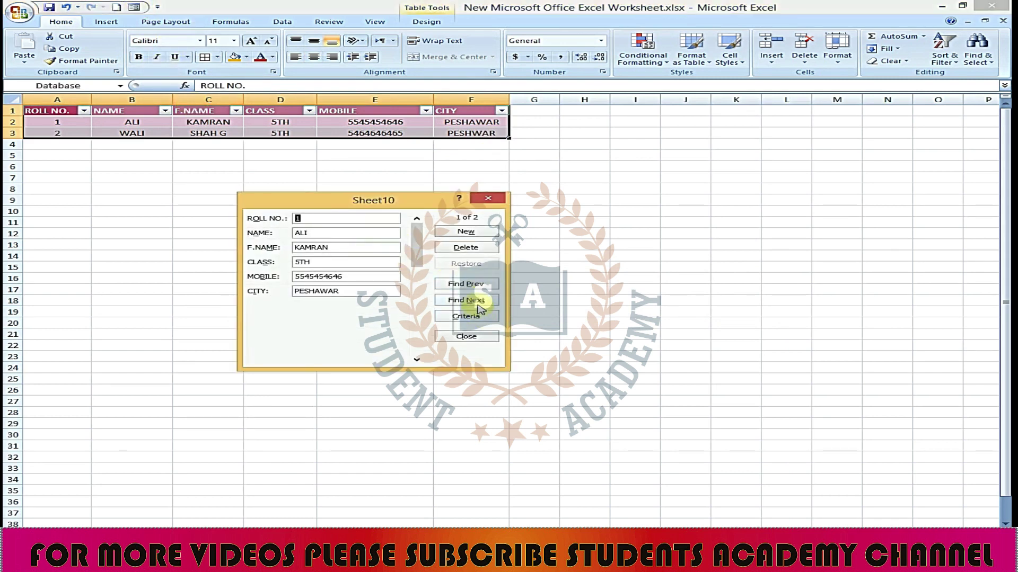
{"action": "left_click", "coordinate": [477, 302]}
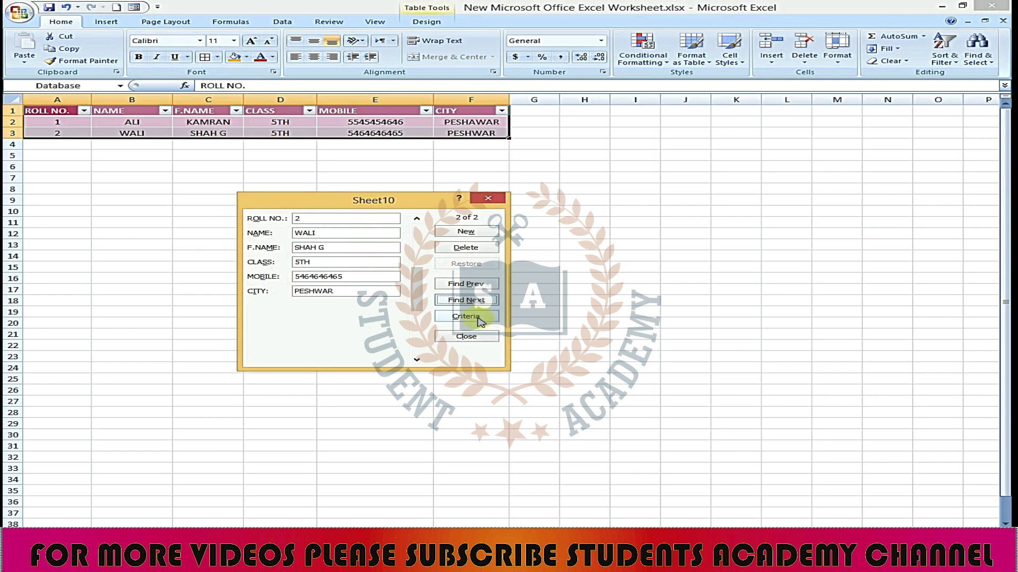
{"action": "left_click", "coordinate": [466, 233]}
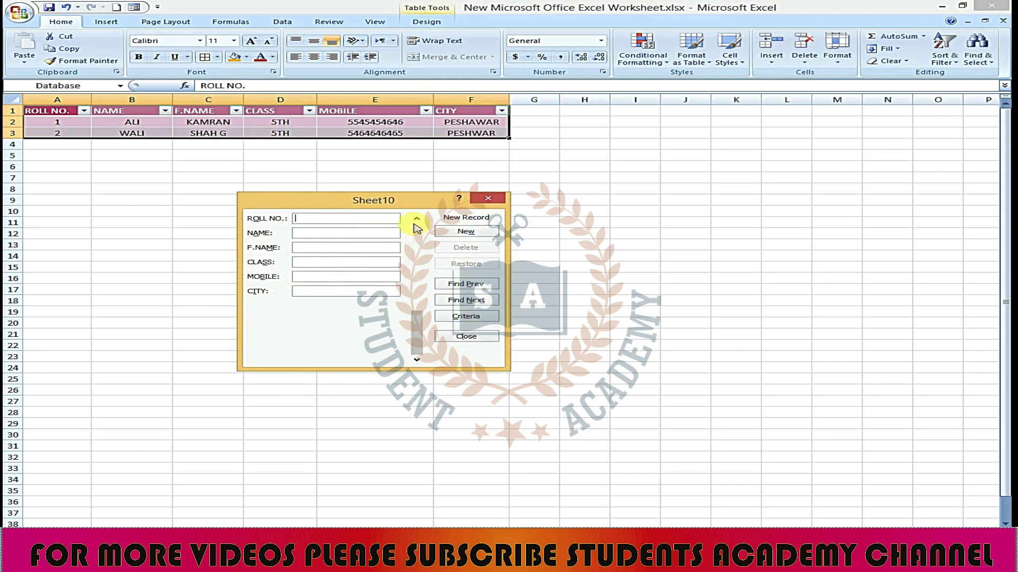
{"action": "type", "text": "3"}
{"action": "type", "text": "KAMAL"}
{"action": "key", "text": "Tab"}
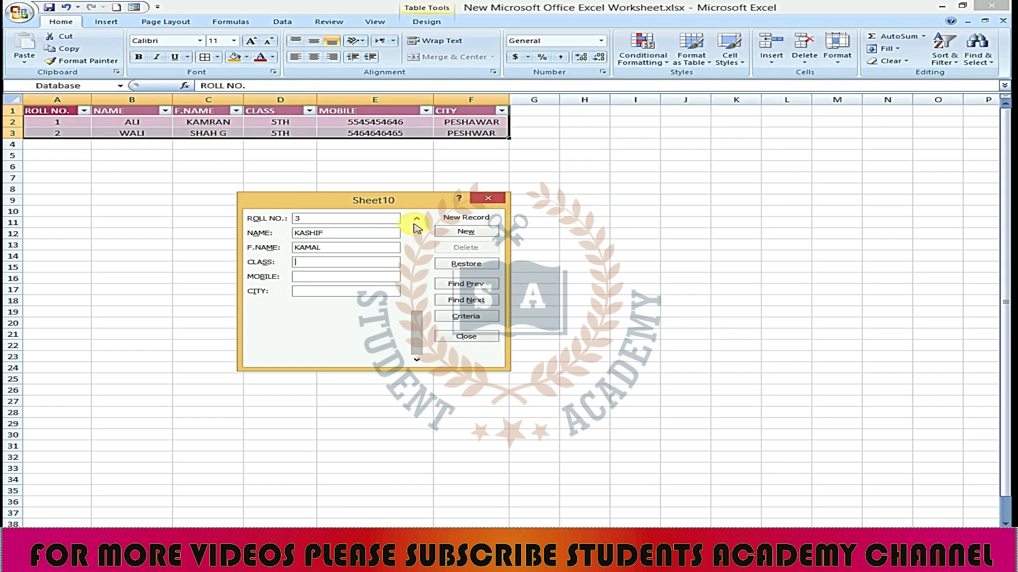
{"action": "type", "text": "4646464646"}
{"action": "key", "text": "Tab"}
{"action": "type", "text": "PESHAWAR"}
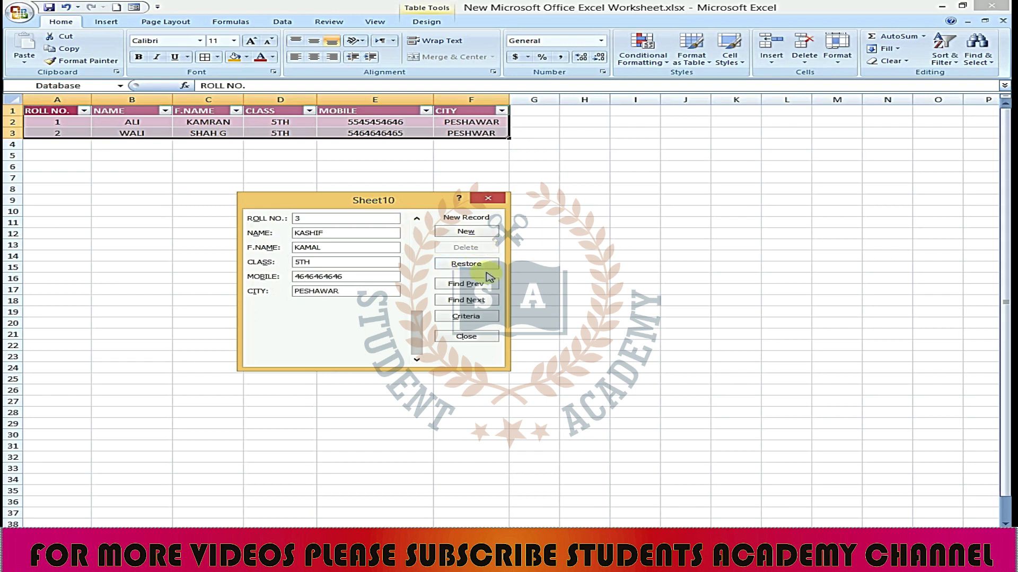
{"action": "key", "text": "Return"}
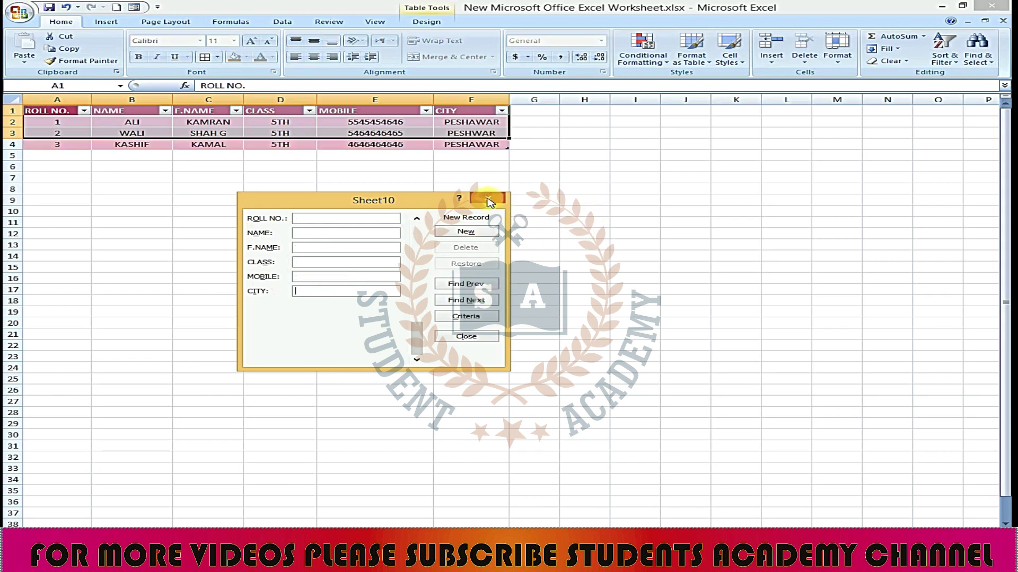
{"action": "left_click", "coordinate": [487, 198]}
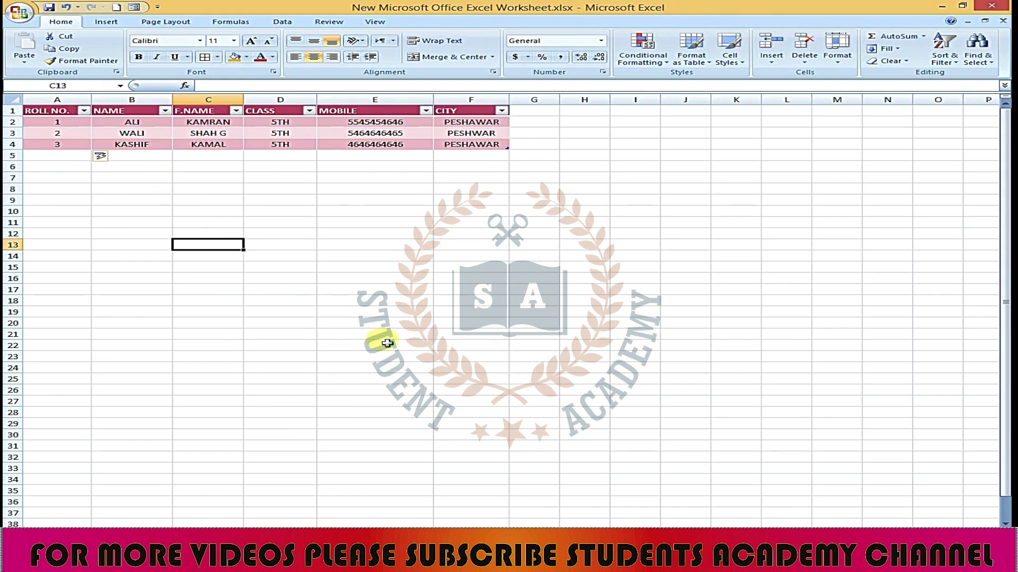
{"action": "left_click", "coordinate": [541, 557]}
{"action": "left_click_drag", "start_coordinate": [525, 467], "coordinate": [363, 367]}
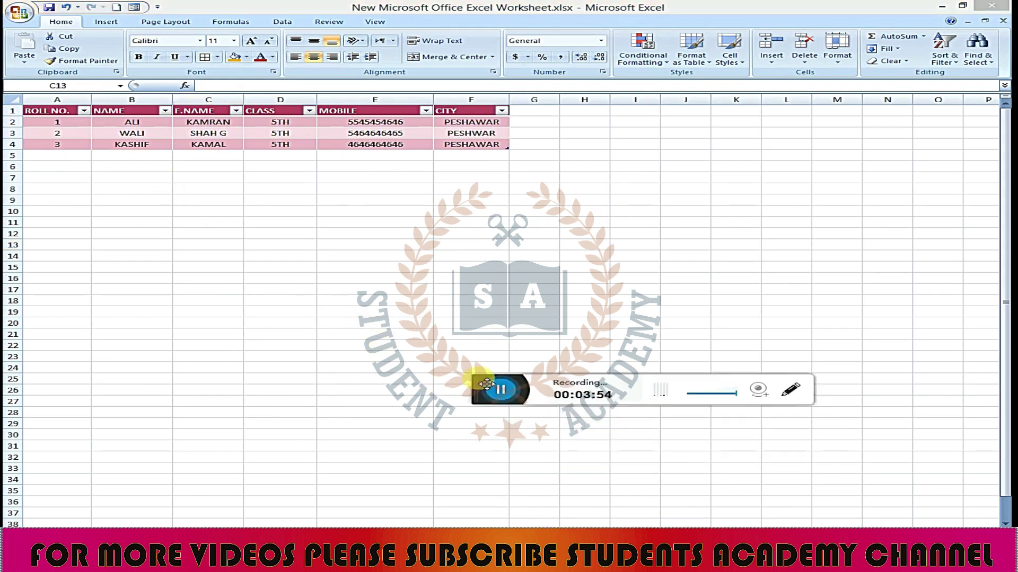